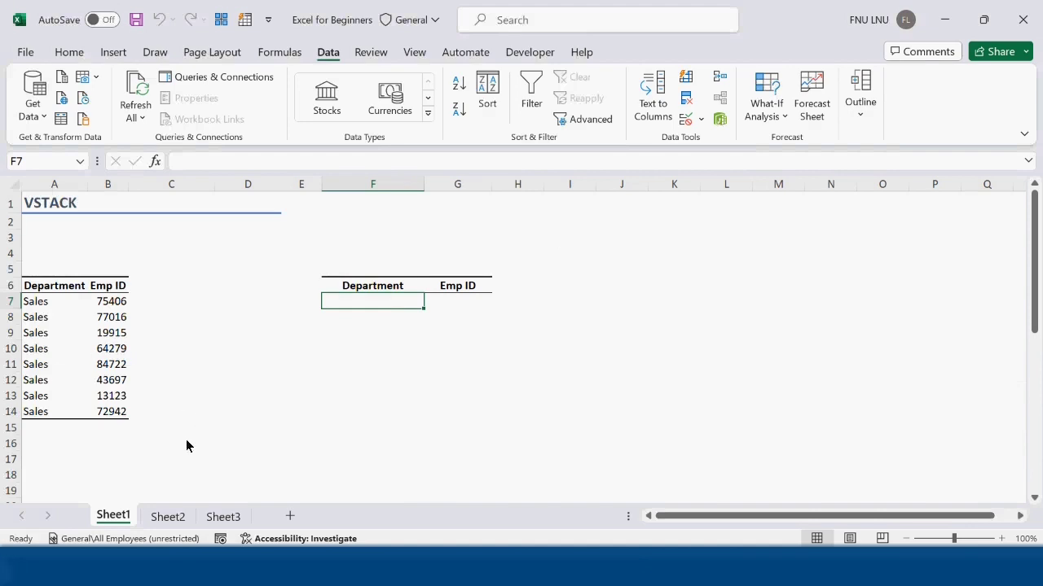
Step: In F7 of Sheet1, stack the department tables of all three sheets with =VSTACK('Sheet1:Sheet3'!A7:B14)
{"action": "left_click", "coordinate": [165, 522]}
{"action": "left_click", "coordinate": [224, 523]}
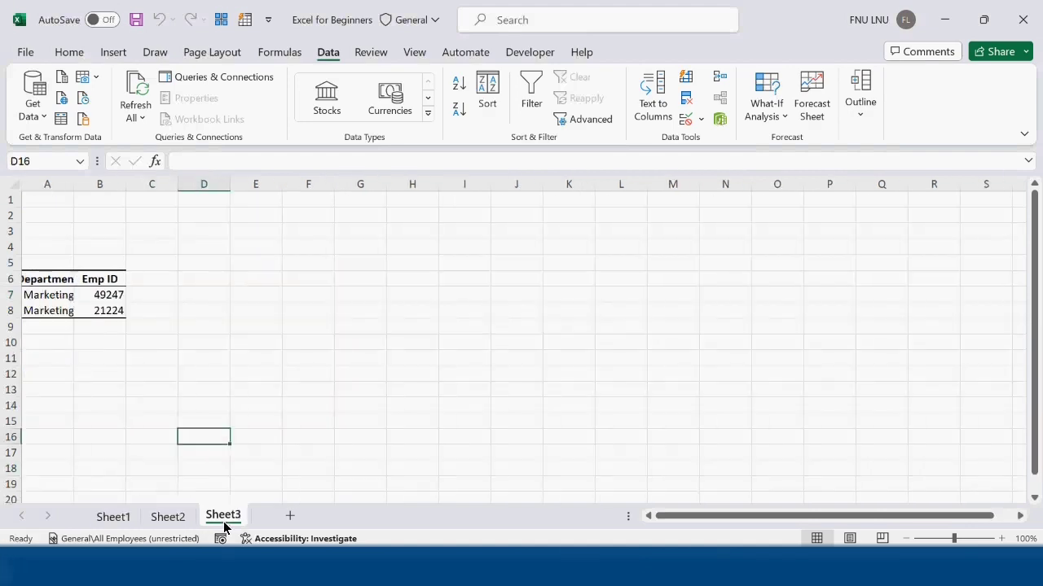
{"action": "left_click", "coordinate": [111, 525]}
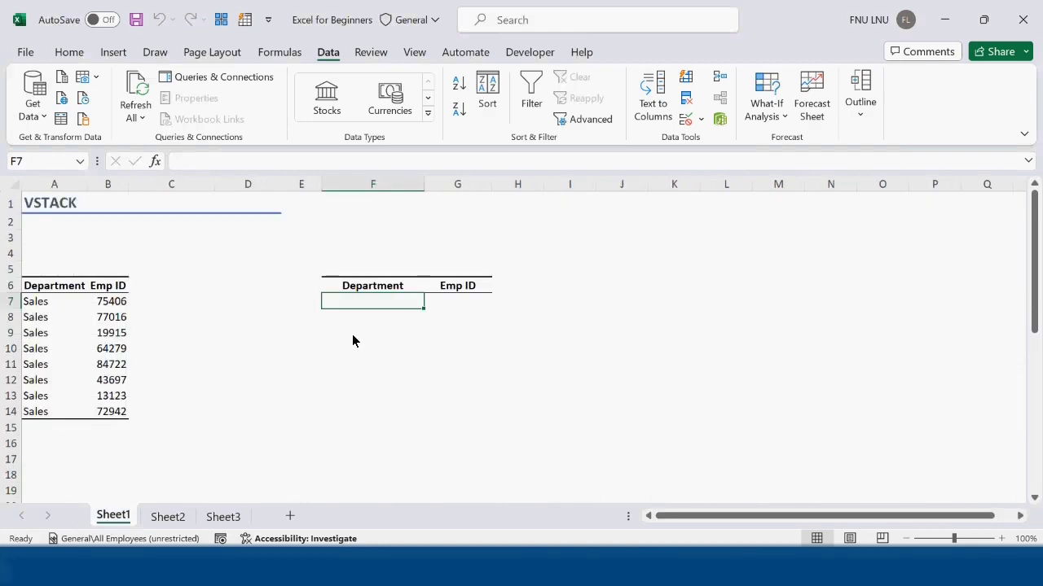
{"action": "type", "text": "=vst"}
{"action": "key", "text": "Tab"}
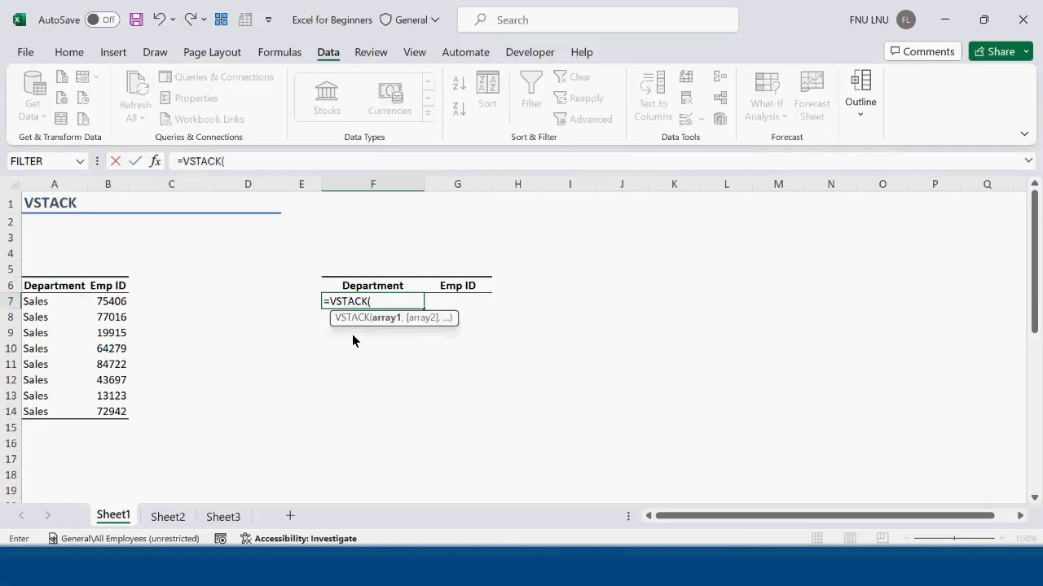
{"action": "left_click", "coordinate": [167, 521], "text": "shift"}
{"action": "left_click", "coordinate": [222, 521], "text": "shift"}
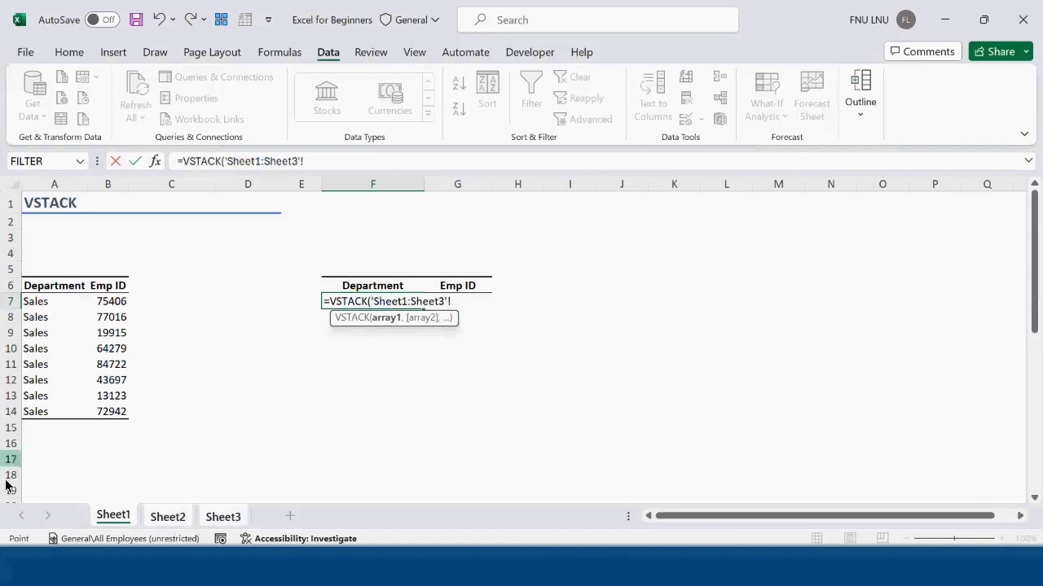
{"action": "left_click_drag", "start_coordinate": [37, 302], "coordinate": [109, 411]}
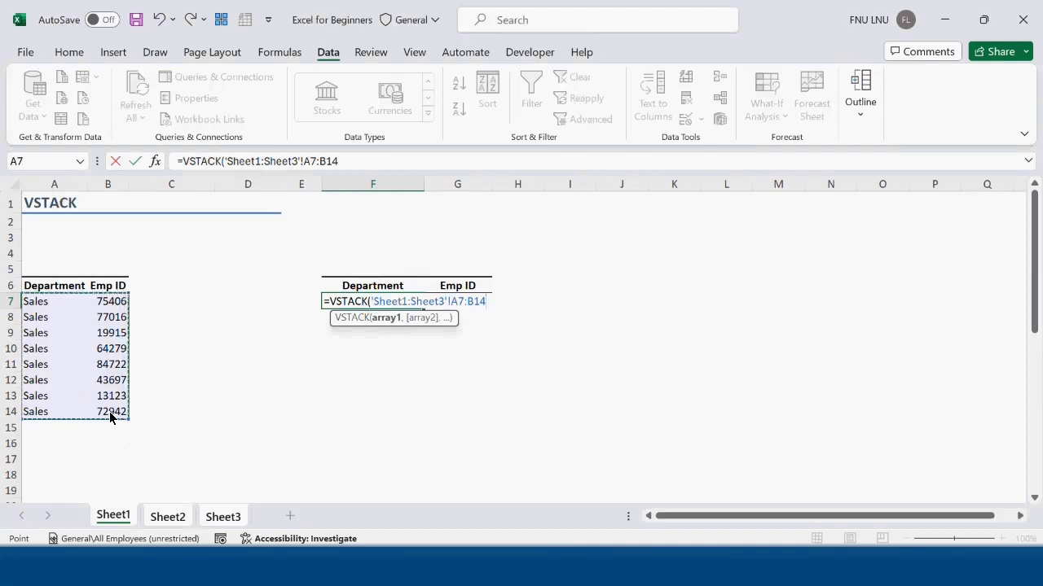
{"action": "type", "text": ")"}
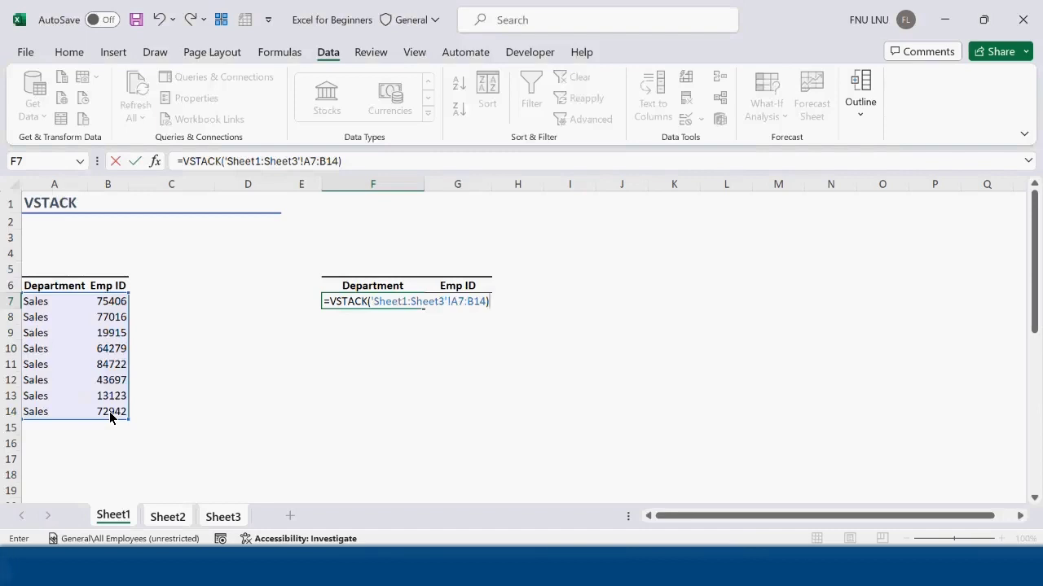
{"action": "key", "text": "Return"}
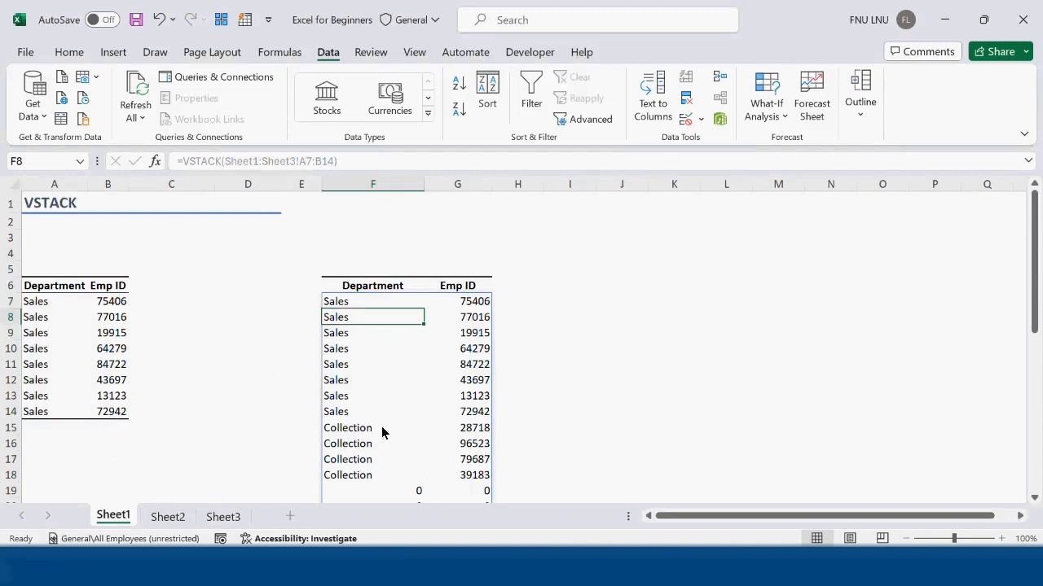
Step: Edit the formula in F7 to wrap the existing VSTACK call in FILTER as its array argument
{"action": "scroll", "coordinate": [382, 444], "scroll_direction": "down", "scroll_amount": 2}
{"action": "scroll", "coordinate": [382, 453], "scroll_direction": "down", "scroll_amount": 4}
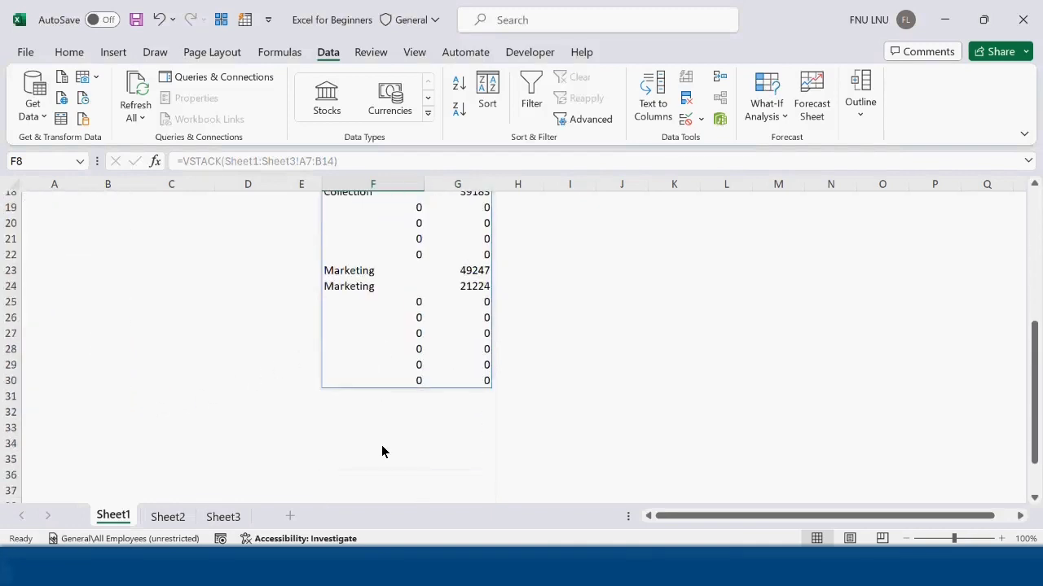
{"action": "scroll", "coordinate": [232, 415], "scroll_direction": "up", "scroll_amount": 6}
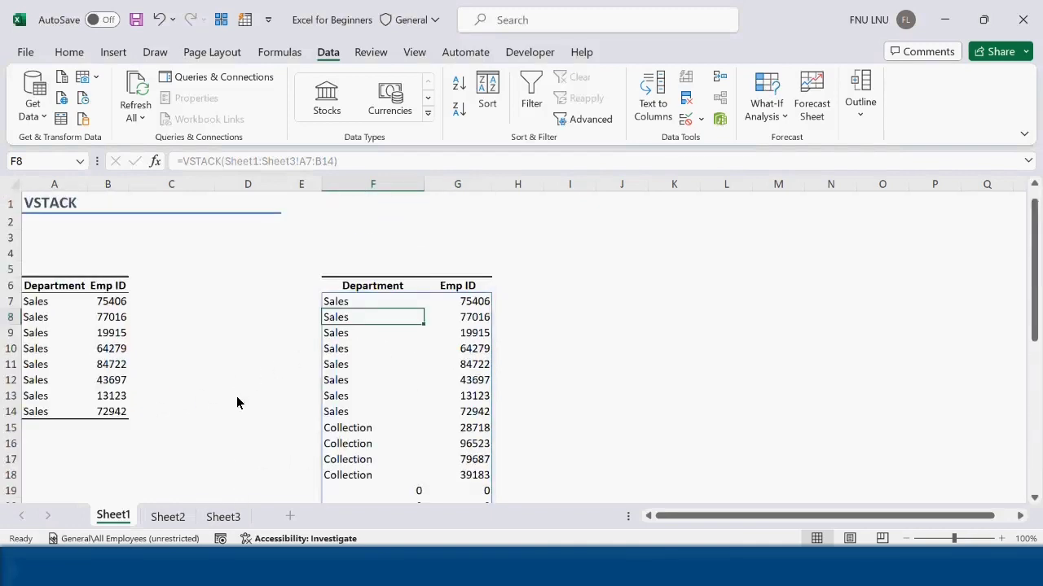
{"action": "left_click", "coordinate": [625, 349]}
{"action": "scroll", "coordinate": [371, 447], "scroll_direction": "down", "scroll_amount": 2}
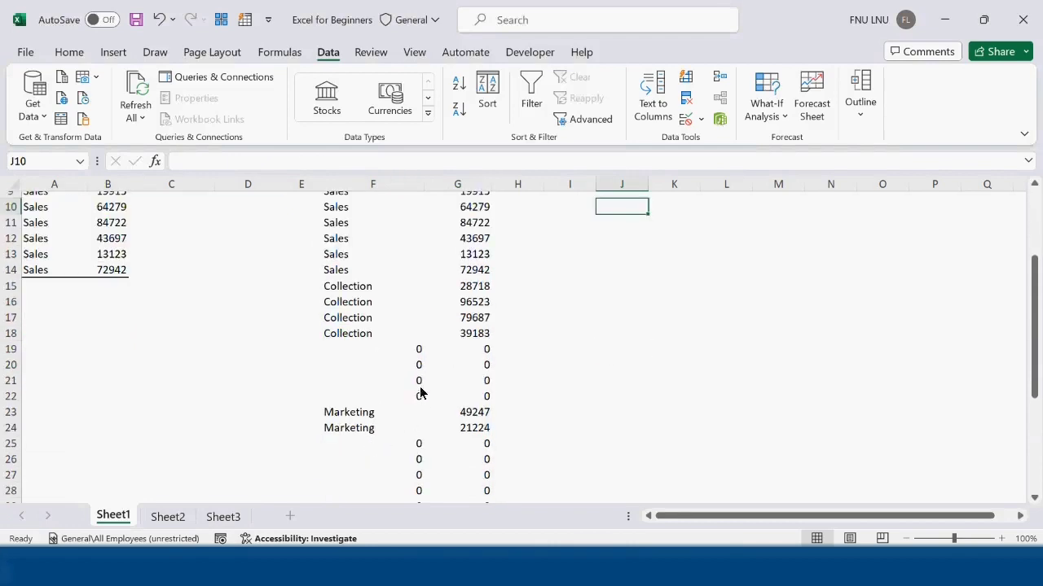
{"action": "scroll", "coordinate": [423, 379], "scroll_direction": "up", "scroll_amount": 3}
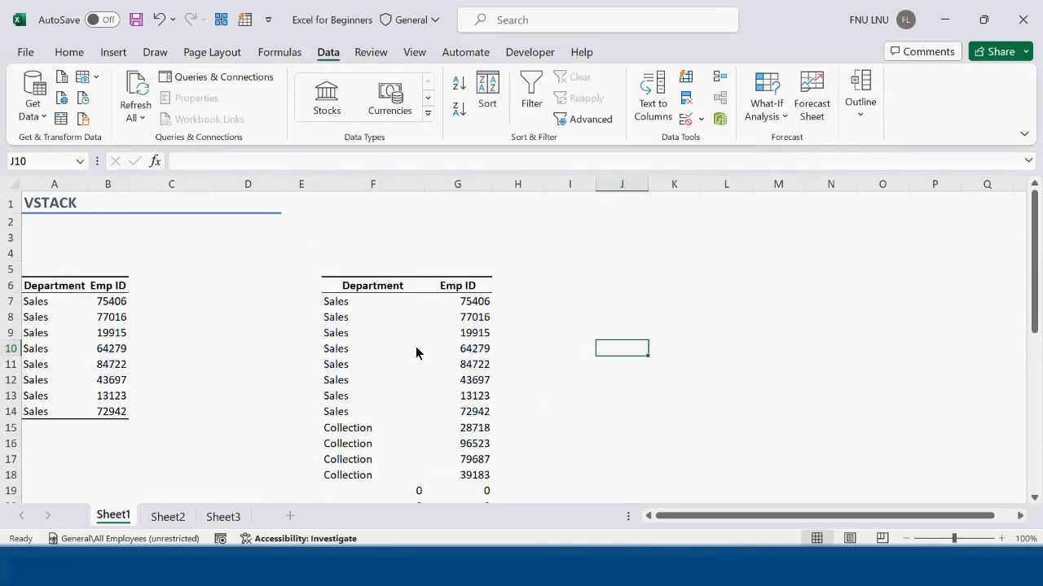
{"action": "left_click", "coordinate": [362, 309]}
{"action": "left_click", "coordinate": [185, 161]}
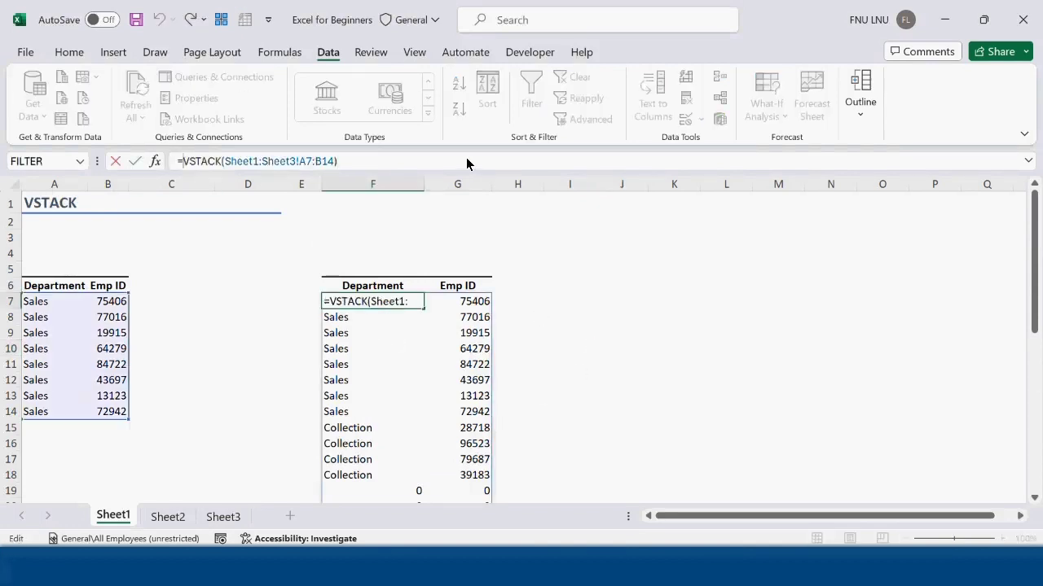
{"action": "type", "text": "filter"}
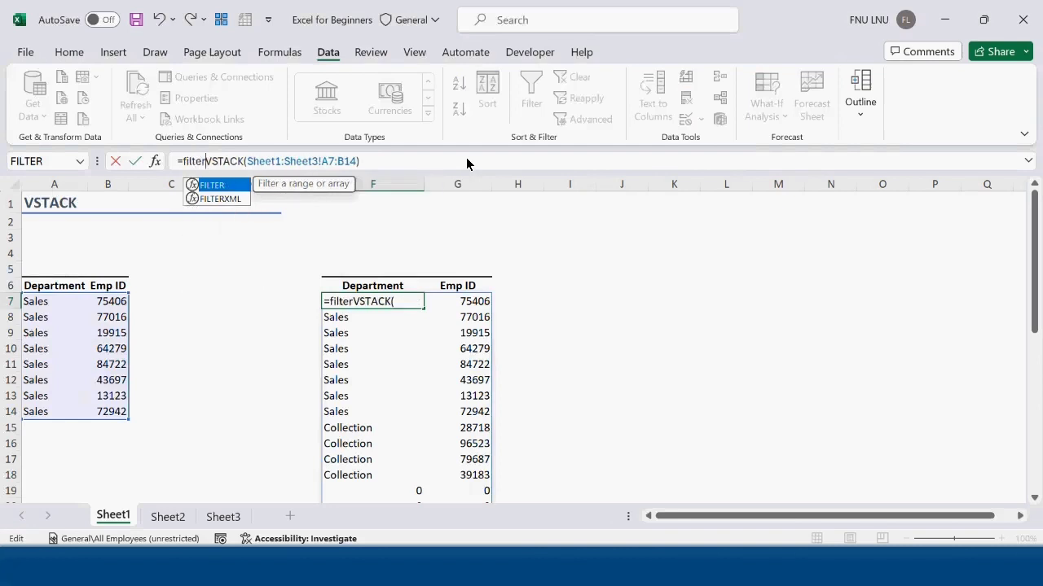
{"action": "key", "text": "Tab"}
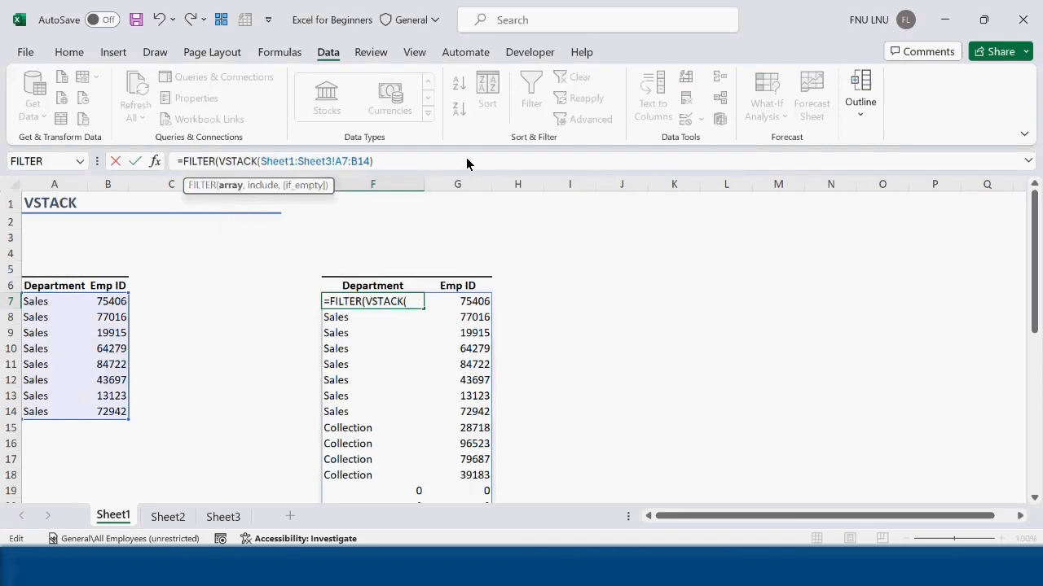
{"action": "left_click", "coordinate": [231, 185]}
{"action": "key", "text": "ctrl+c"}
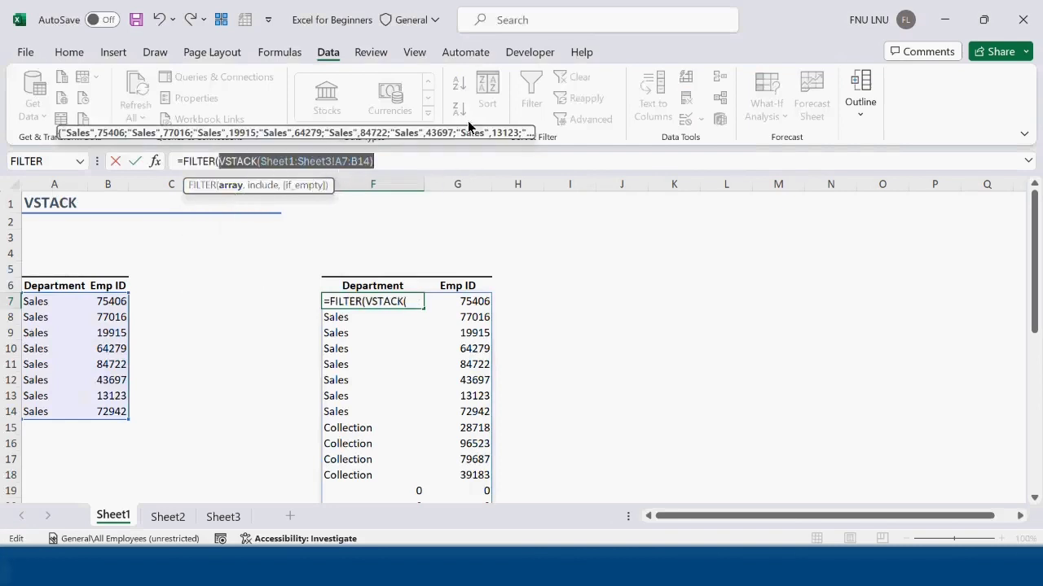
{"action": "left_click", "coordinate": [401, 163]}
{"action": "type", "text": ","}
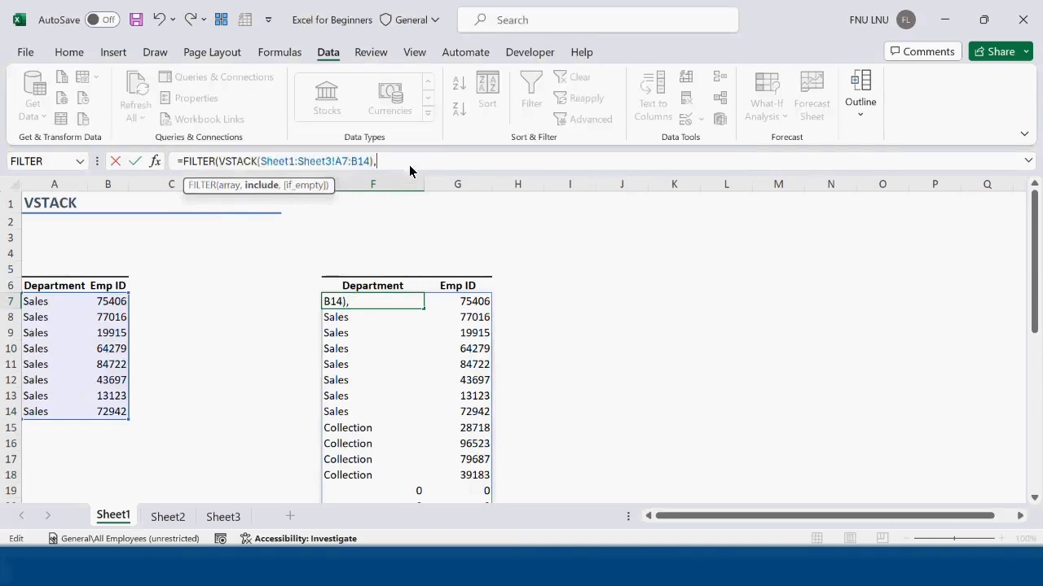
Step: Complete the FILTER formula with the include condition VSTACK(Sheet1:Sheet3!A7:A14)<>"" to exclude blank rows
{"action": "key", "text": "ctrl+v"}
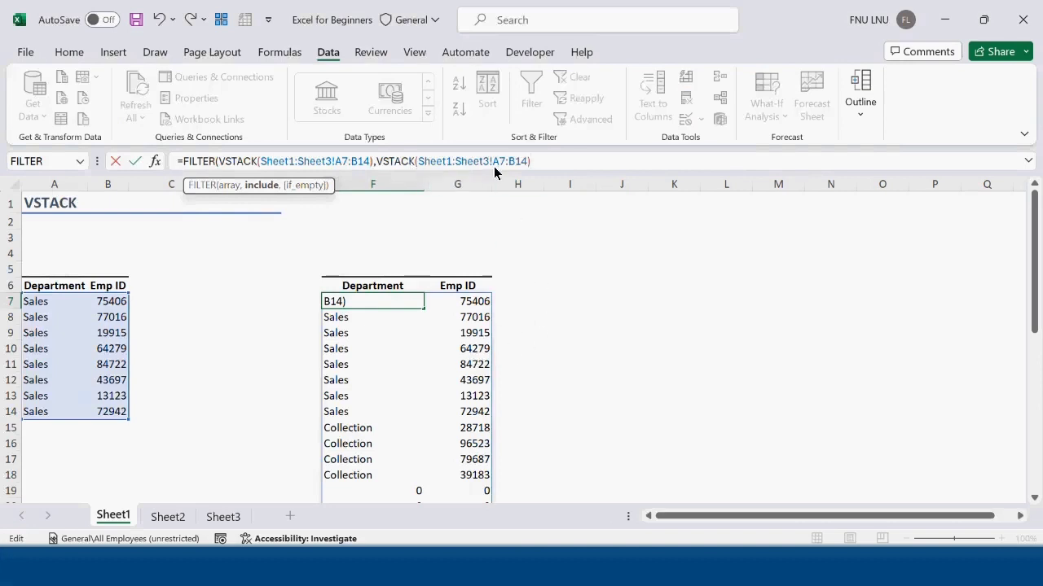
{"action": "left_click_drag", "start_coordinate": [508, 162], "coordinate": [516, 163]}
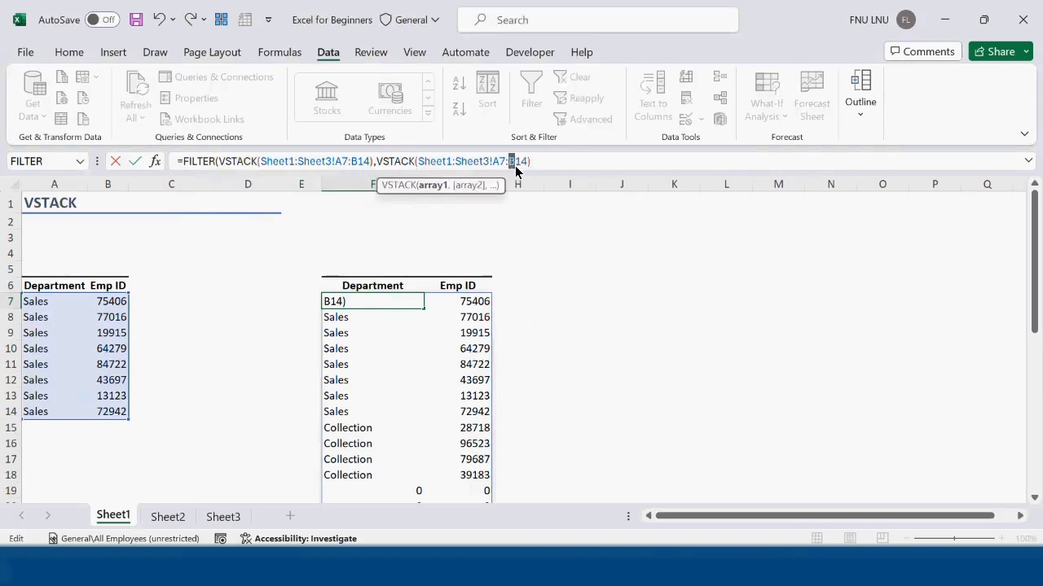
{"action": "type", "text": "a"}
{"action": "left_click", "coordinate": [568, 163]}
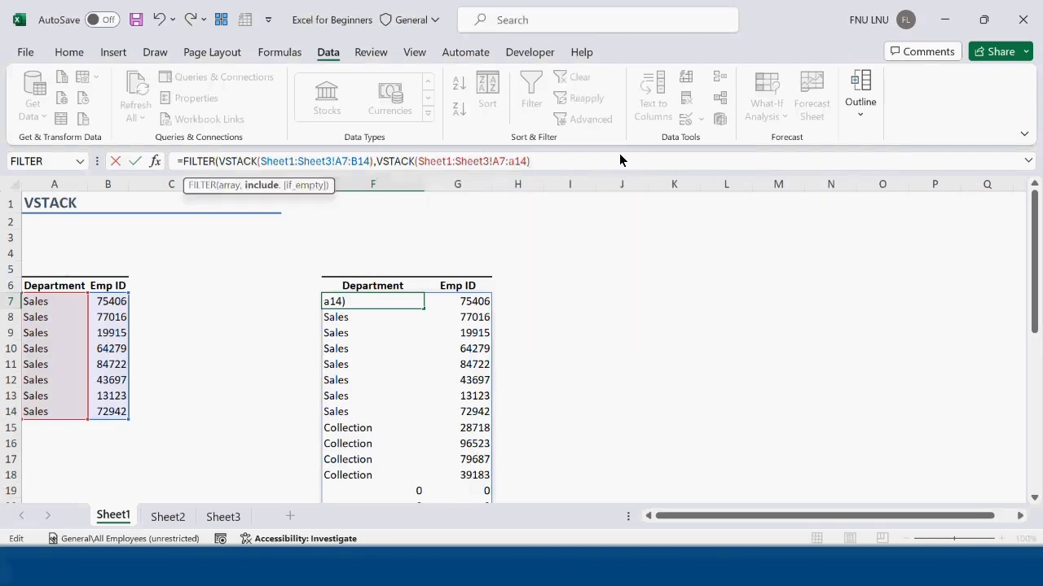
{"action": "type", "text": "<>\"\""}
{"action": "type", "text": ")"}
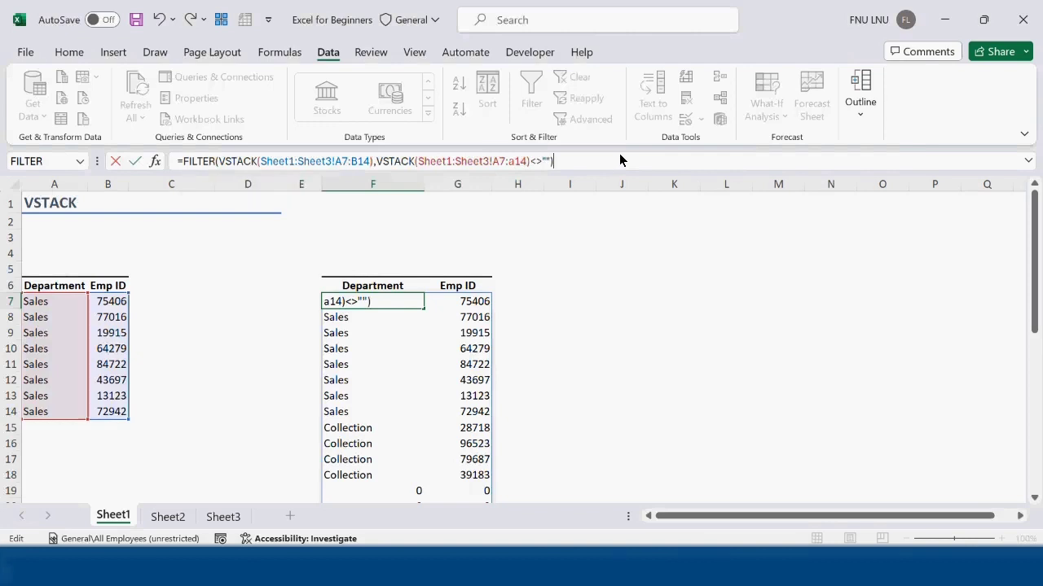
{"action": "key", "text": "Return"}
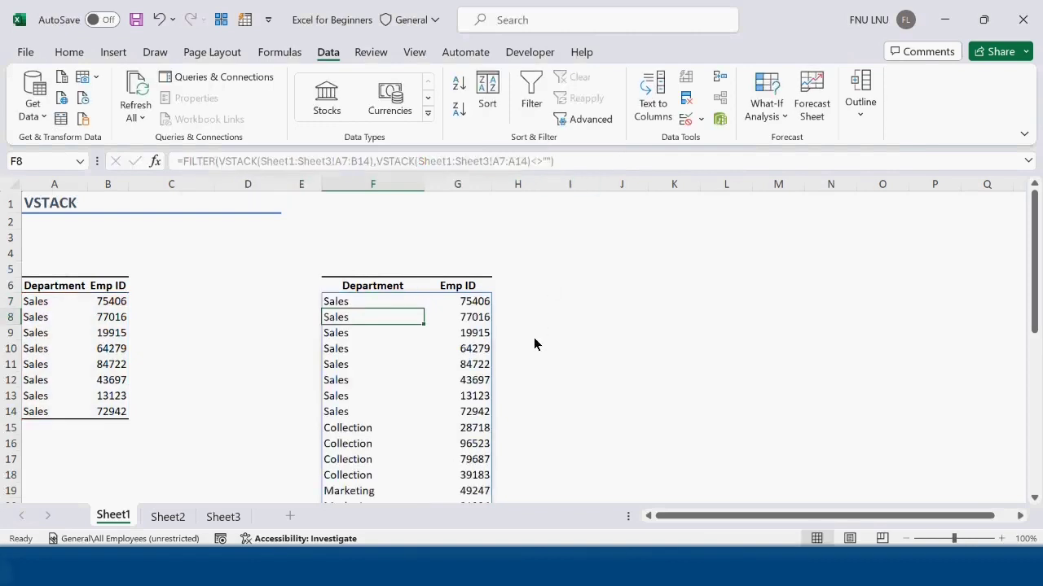
{"action": "scroll", "coordinate": [532, 358], "scroll_direction": "down", "scroll_amount": 4}
{"action": "scroll", "coordinate": [526, 384], "scroll_direction": "up", "scroll_amount": 3}
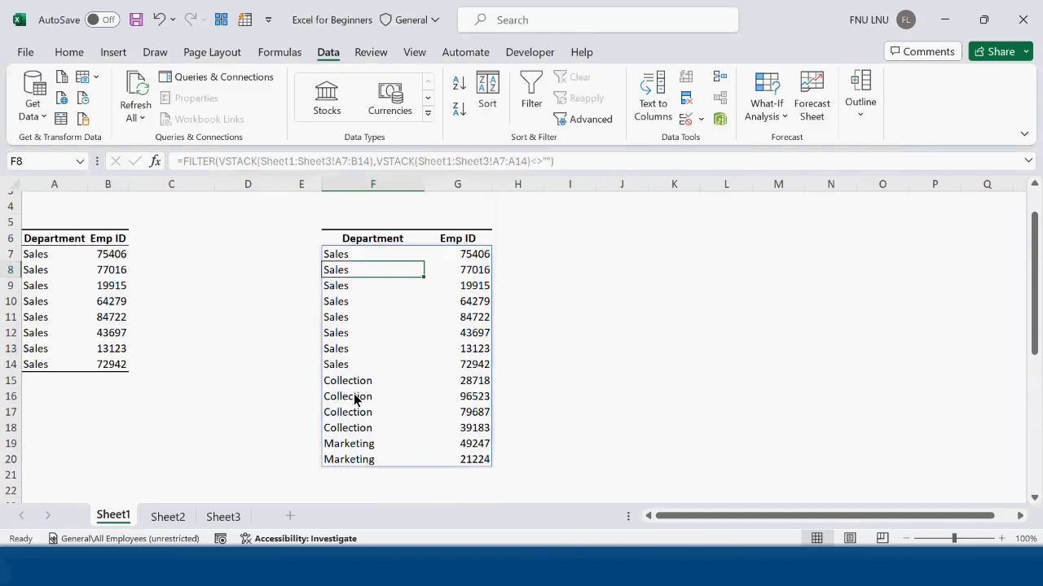
{"action": "scroll", "coordinate": [333, 373], "scroll_direction": "up", "scroll_amount": 1}
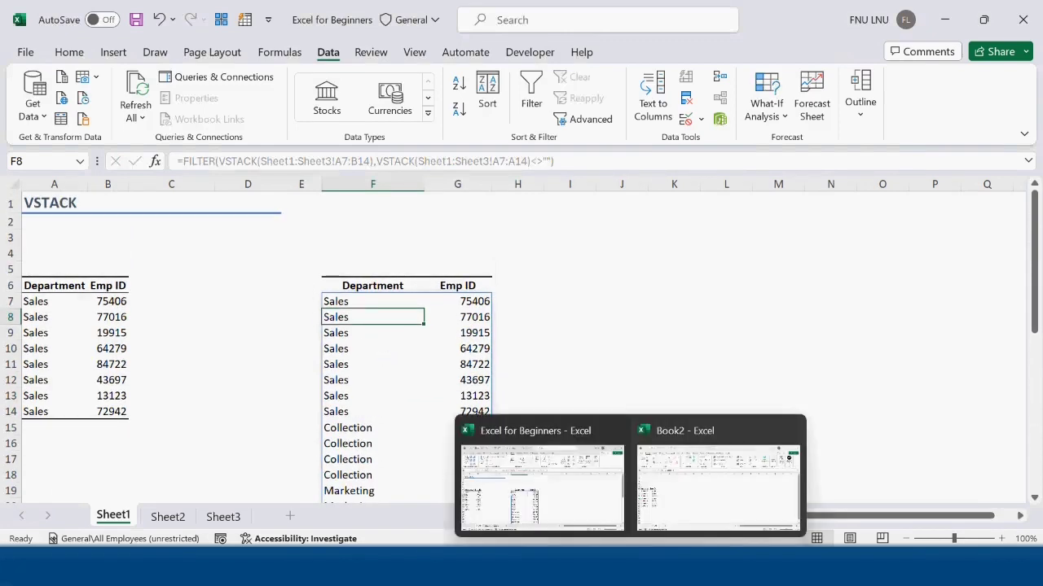
Step: Switch to the Book2 workbook, restore it to a smaller window and autofit column A to its contents
{"action": "left_click", "coordinate": [680, 508]}
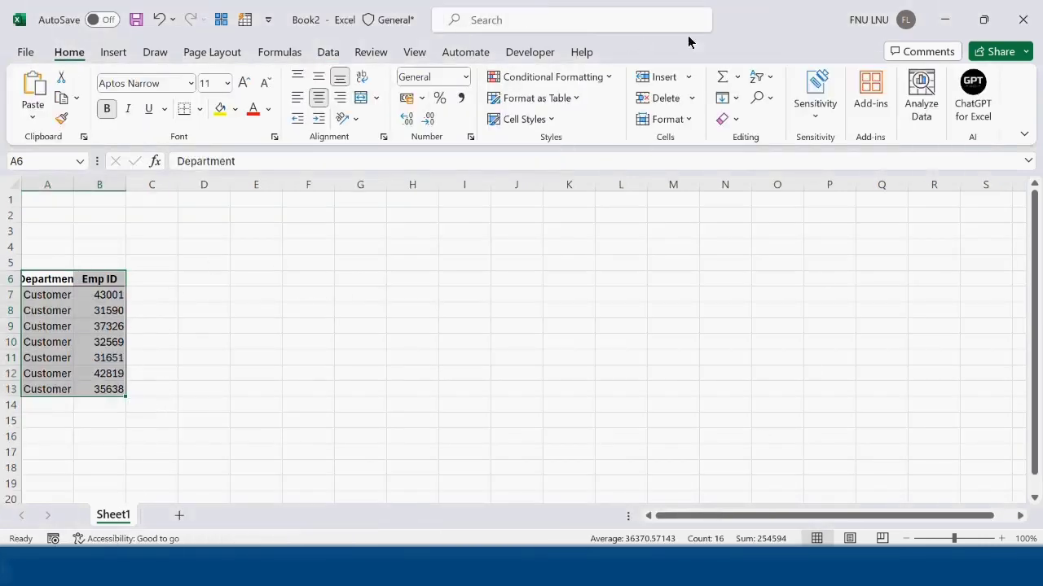
{"action": "double_click", "coordinate": [752, 31]}
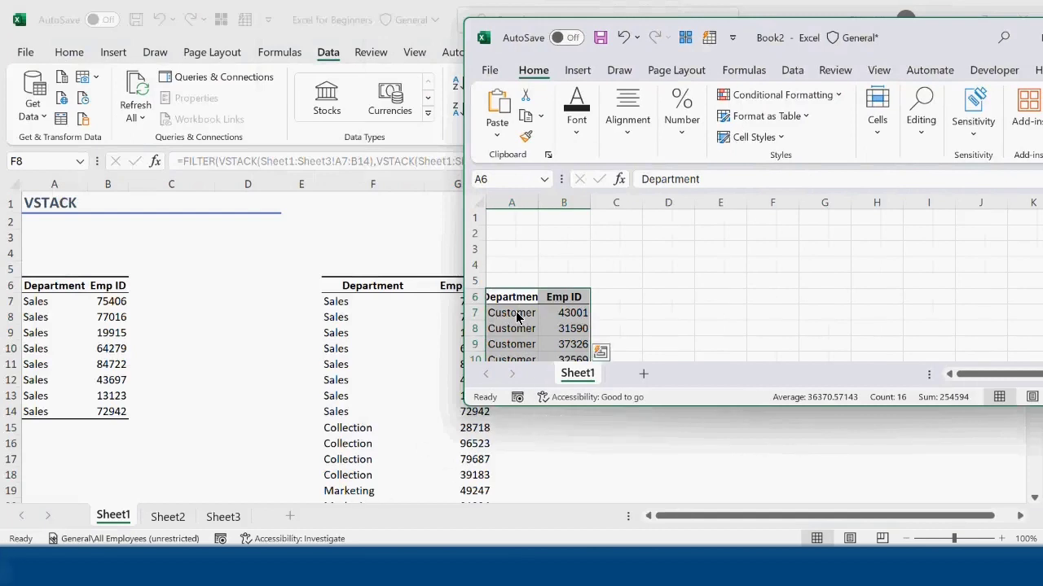
{"action": "double_click", "coordinate": [538, 203]}
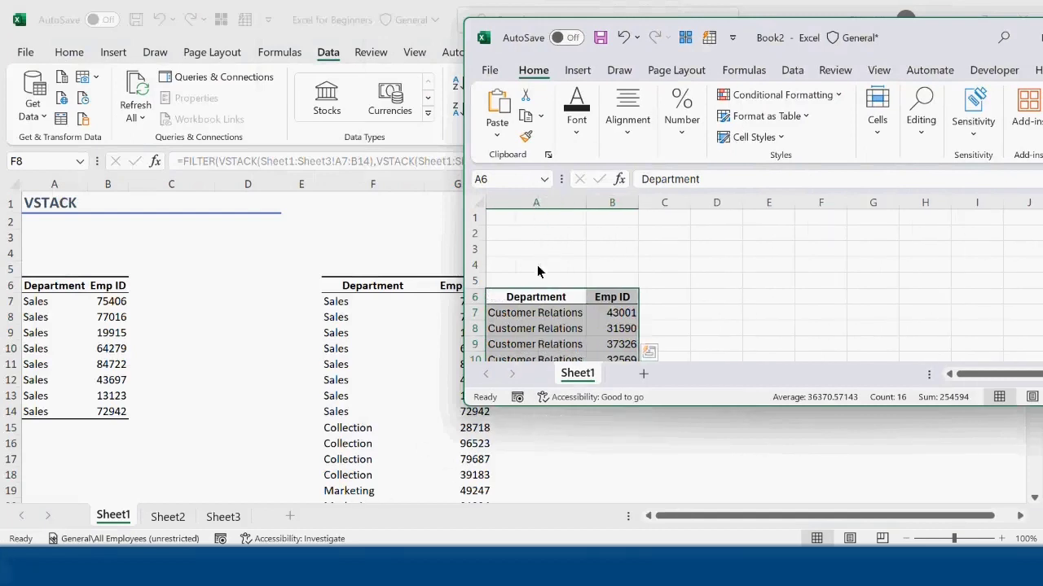
Step: Move Book2's Sheet1 into the Excel for Beginners workbook, placing it between Sheet2 and Sheet3
{"action": "left_click", "coordinate": [211, 409]}
{"action": "scroll", "coordinate": [212, 409], "scroll_direction": "down", "scroll_amount": 2}
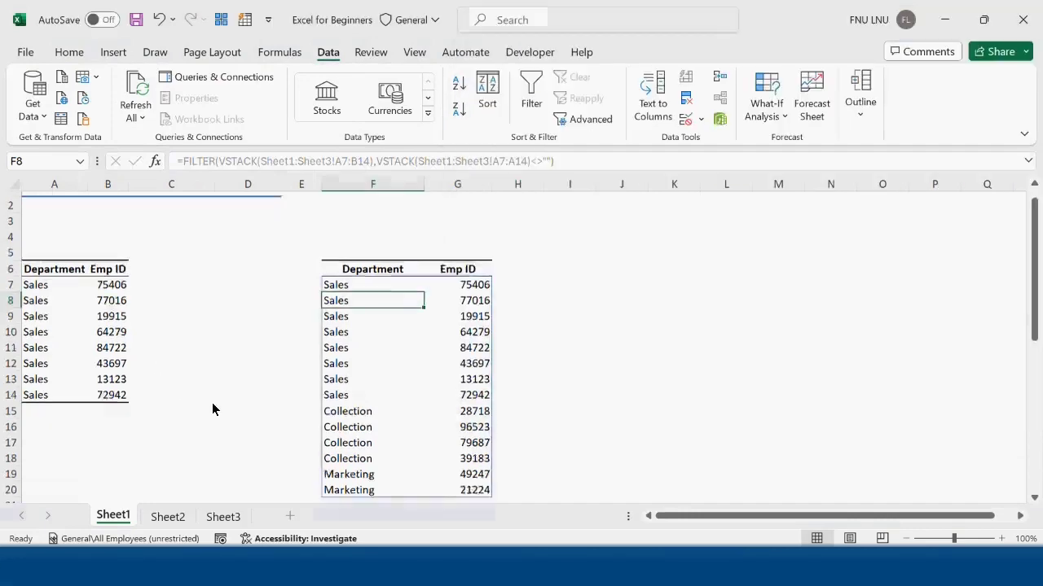
{"action": "scroll", "coordinate": [216, 407], "scroll_direction": "up", "scroll_amount": 1}
{"action": "key", "text": "alt+Tab"}
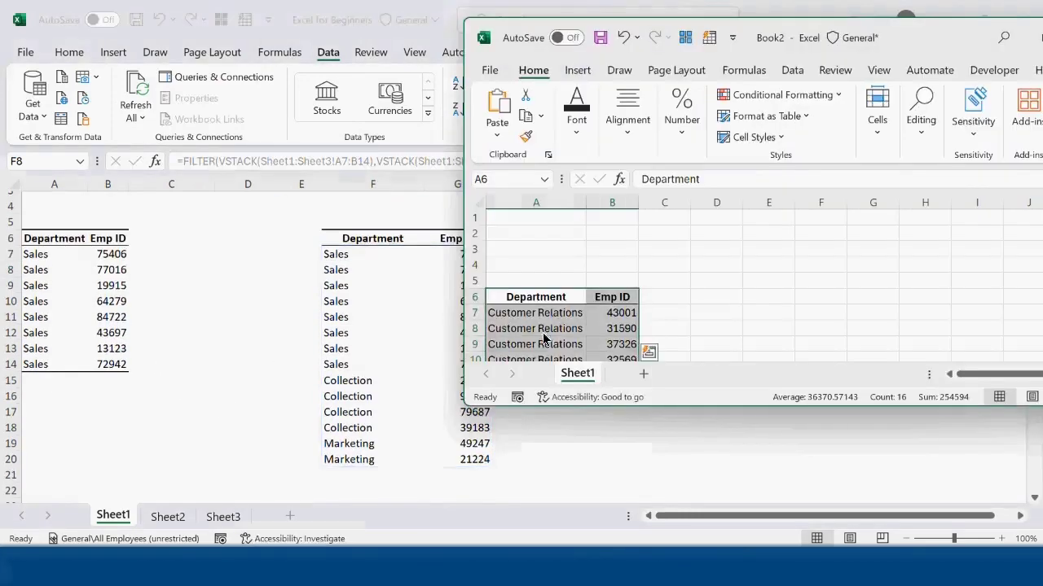
{"action": "left_click_drag", "start_coordinate": [588, 379], "coordinate": [207, 516]}
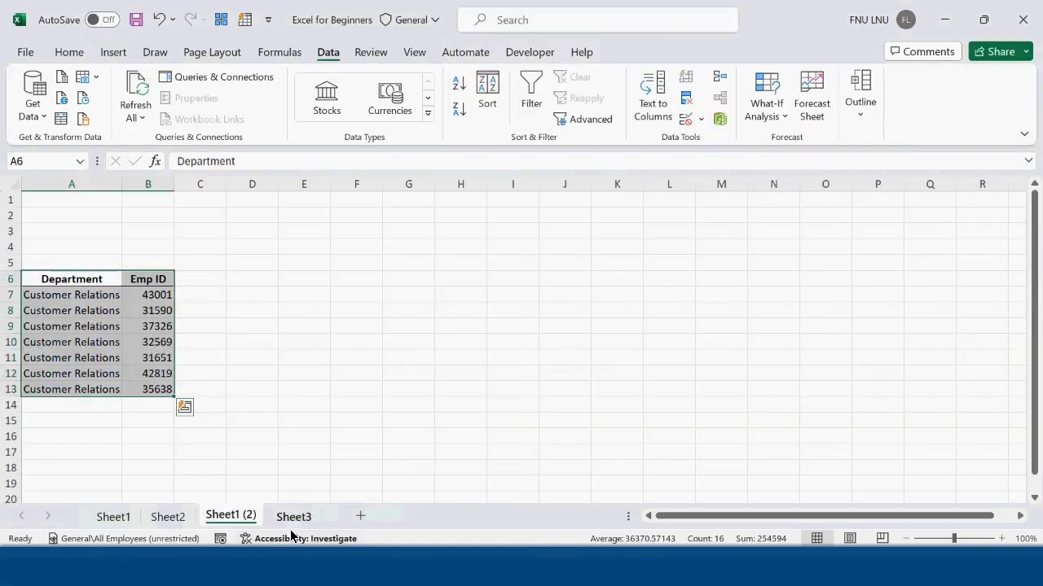
Step: On the VSTACK sheet, check the combined list and select its Customer Relations rows in F19:G25
{"action": "left_click", "coordinate": [115, 518]}
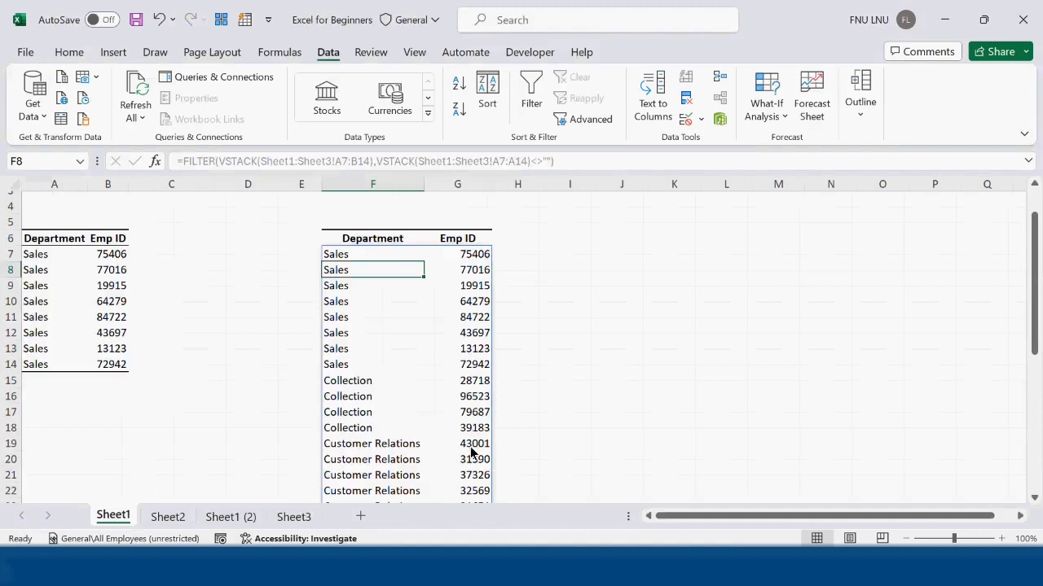
{"action": "scroll", "coordinate": [383, 481], "scroll_direction": "down", "scroll_amount": 2}
{"action": "left_click_drag", "start_coordinate": [364, 353], "coordinate": [480, 446]}
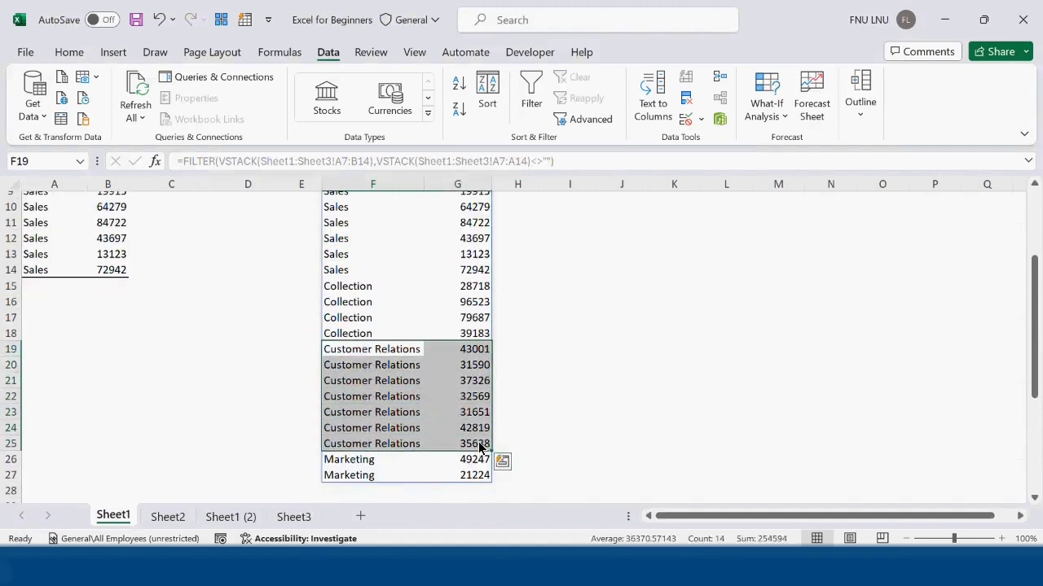
{"action": "scroll", "coordinate": [266, 333], "scroll_direction": "up", "scroll_amount": 2}
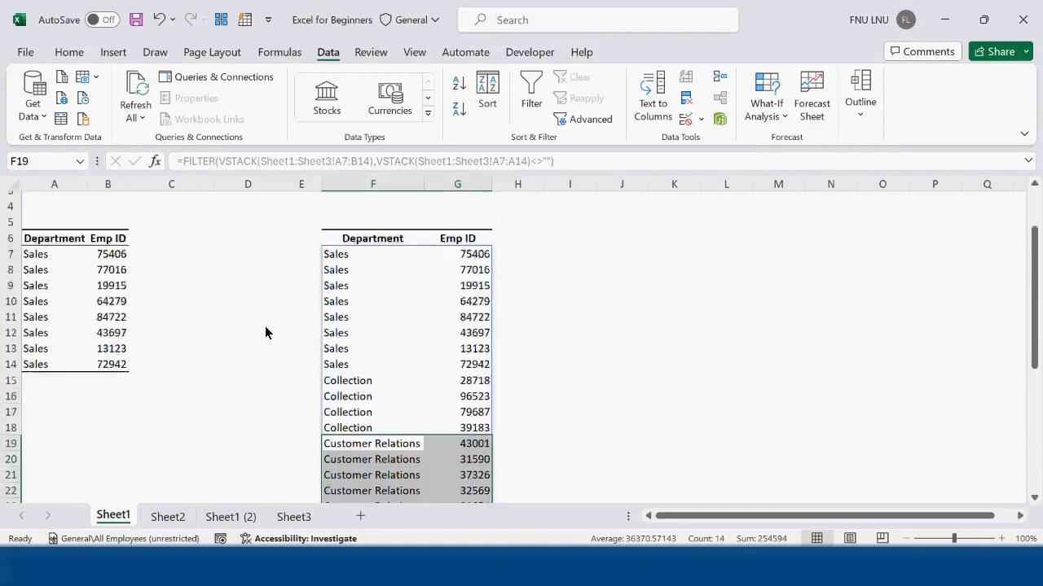
{"action": "scroll", "coordinate": [266, 332], "scroll_direction": "up", "scroll_amount": 1}
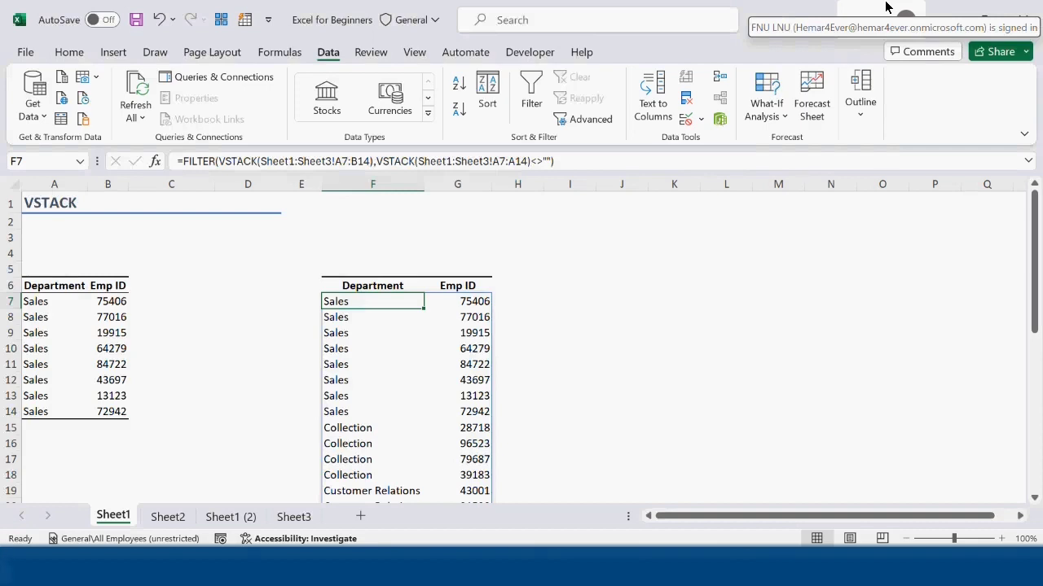
Step: Edit the formula in F7 to wrap the FILTER expression in SORT as its array argument
{"action": "left_click", "coordinate": [187, 161]}
{"action": "type", "text": "sort"}
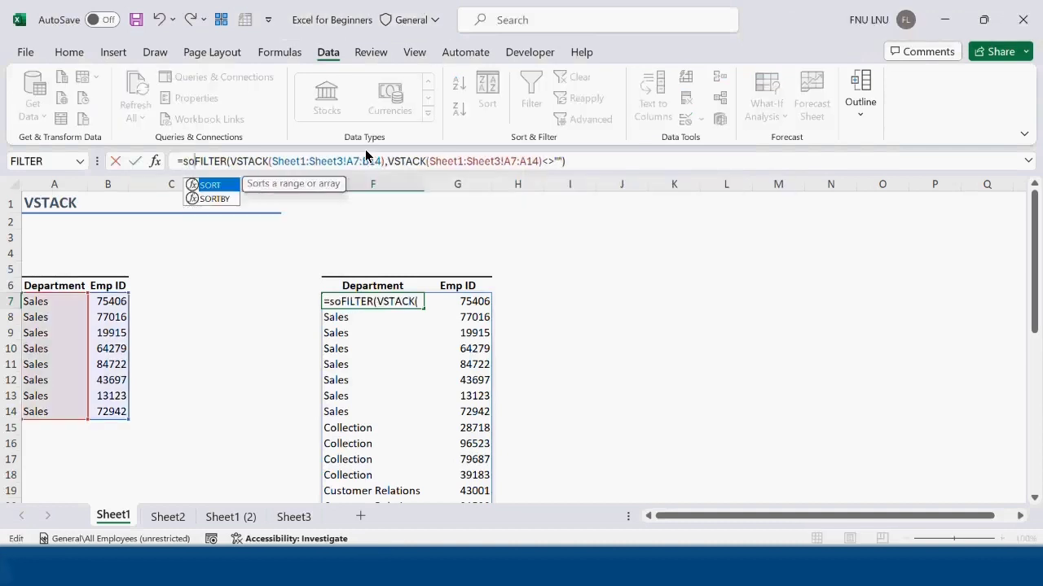
{"action": "key", "text": "Tab"}
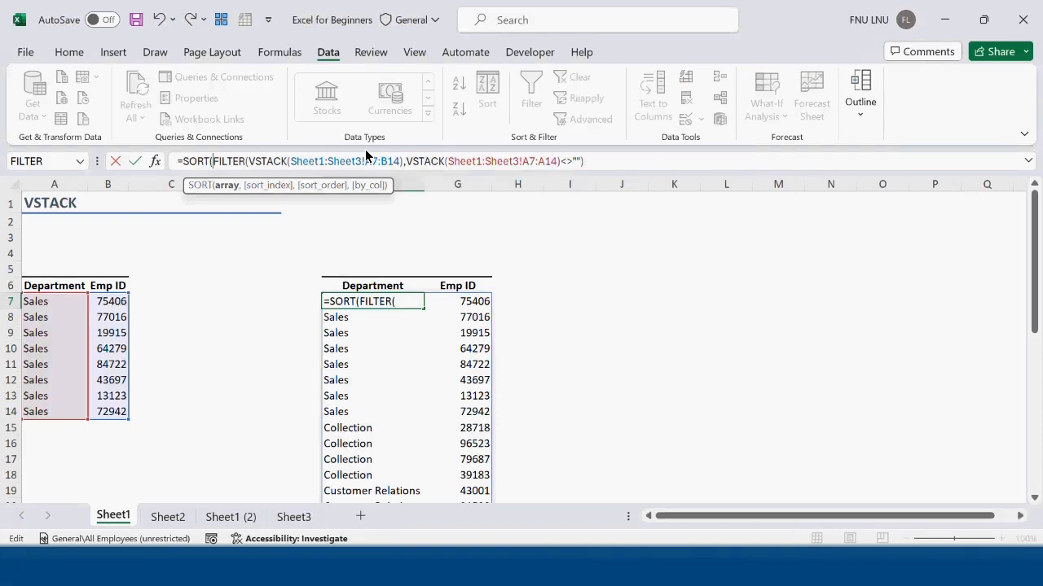
{"action": "left_click", "coordinate": [225, 187]}
{"action": "left_click", "coordinate": [617, 157]}
{"action": "type", "text": ","}
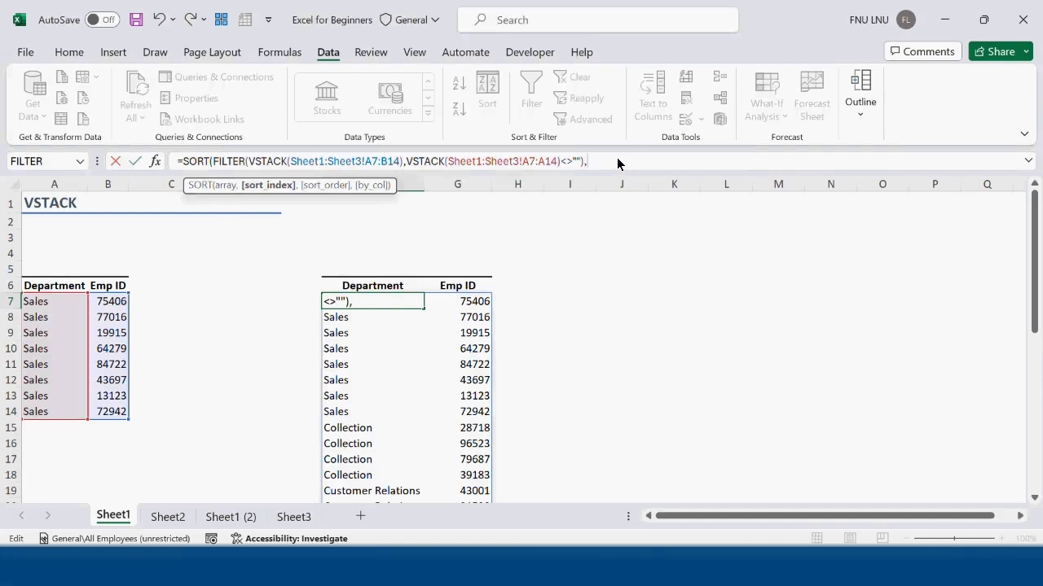
{"action": "type", "text": "{1,1},"}
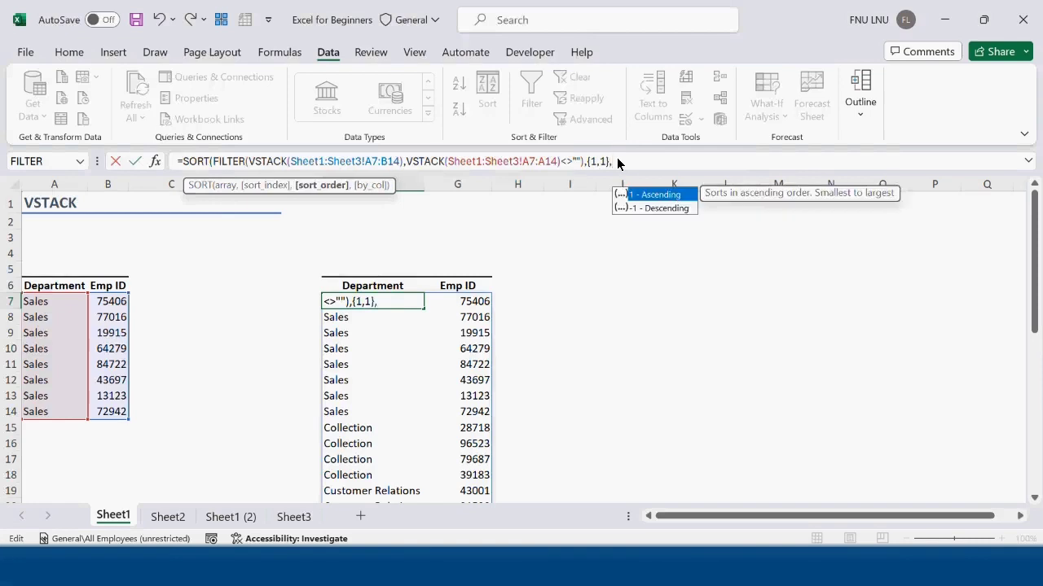
{"action": "type", "text": "{"}
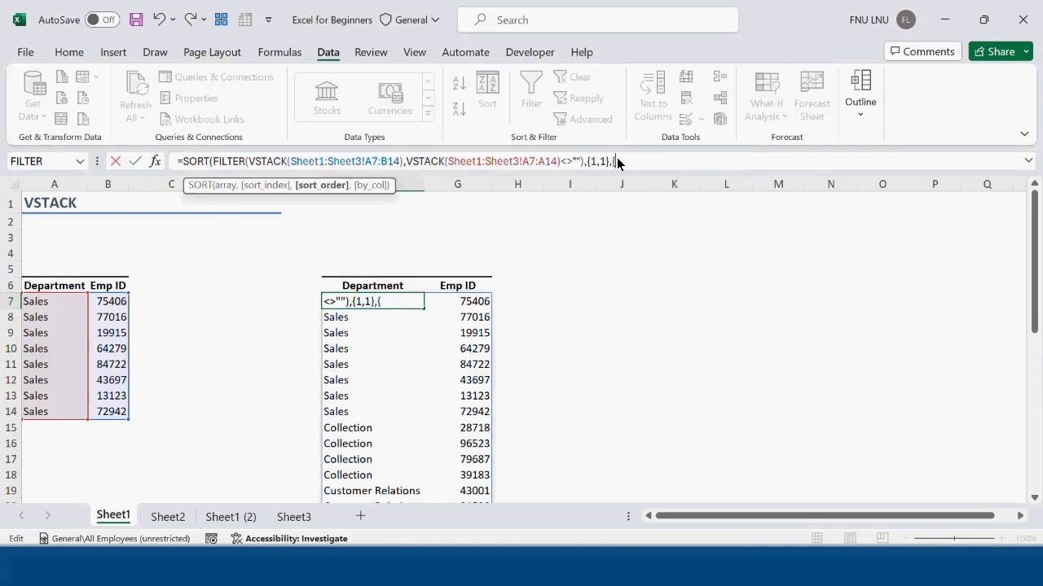
{"action": "type", "text": "1,1})"}
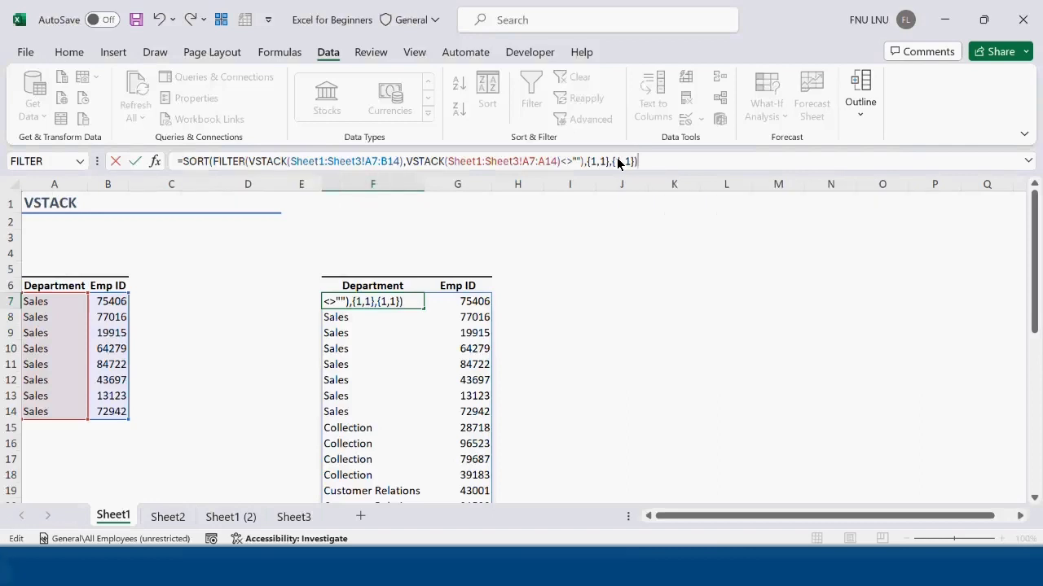
Step: Finish the SORT formula with sort index {1,1} and sort order {1,1}, and enter it
{"action": "key", "text": "Return"}
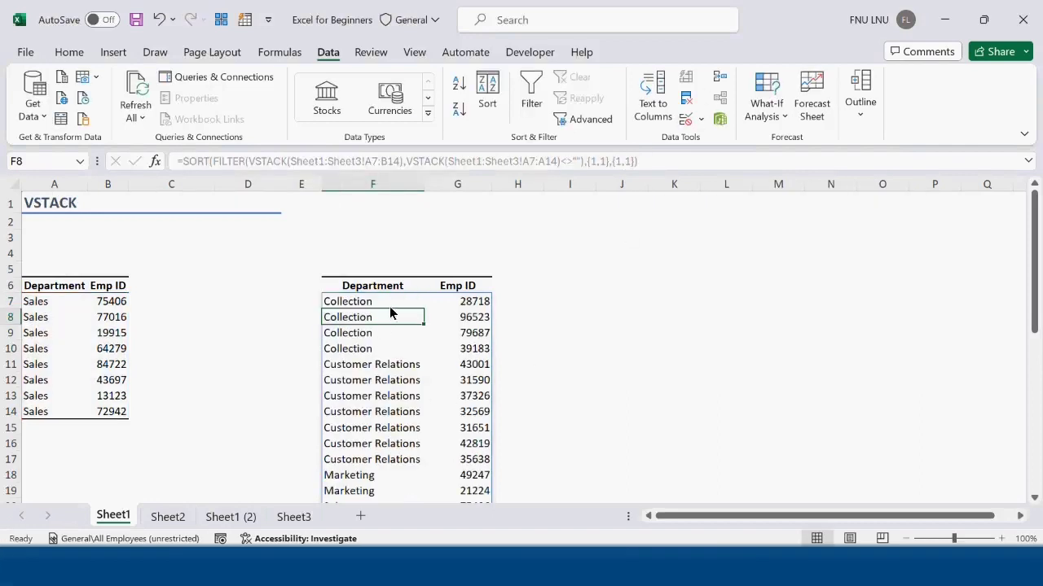